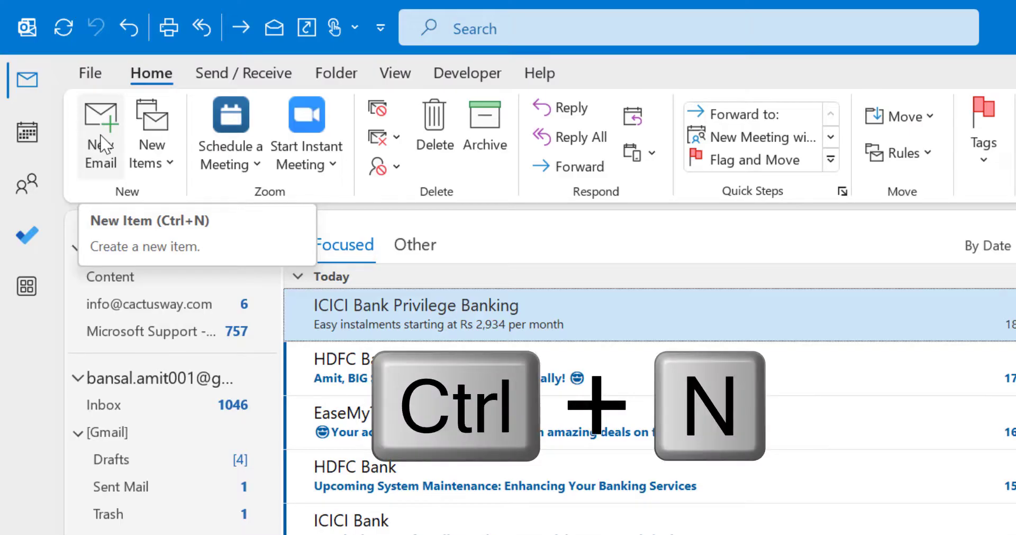
Step: Test name resolution in a new message by entering a contact's name, then discard the draft
{"action": "key", "text": "ctrl+n"}
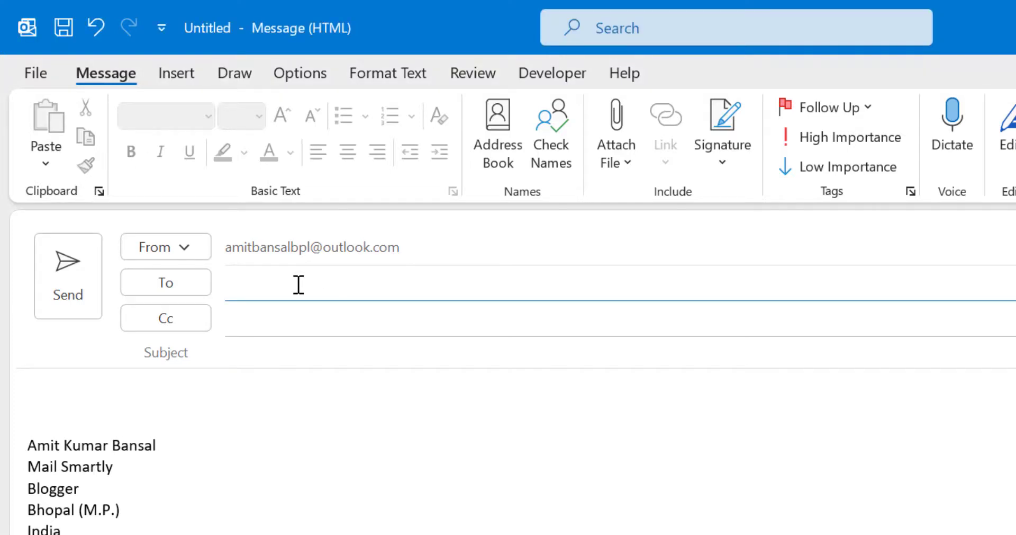
{"action": "type", "text": "amit"}
{"action": "key", "text": "Tab"}
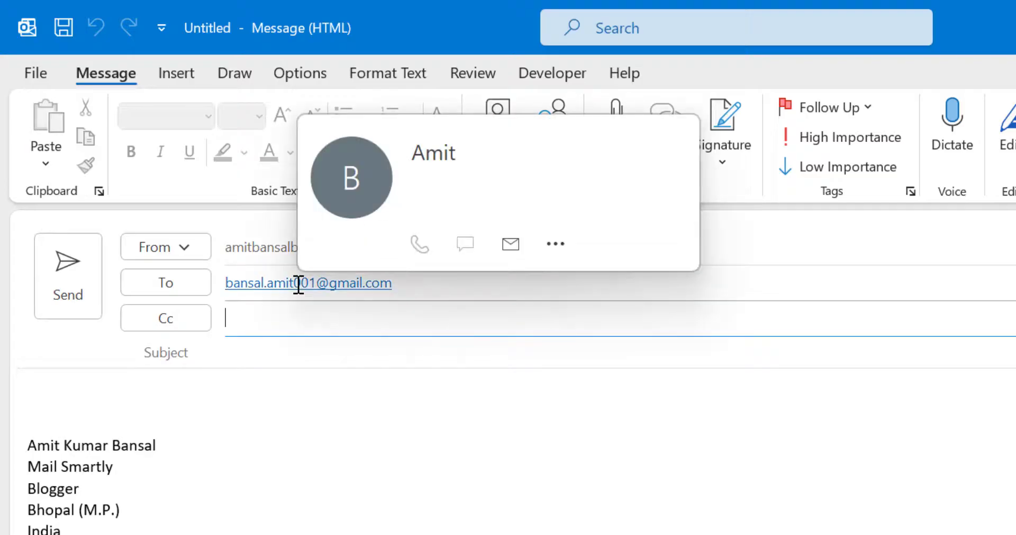
{"action": "left_click", "coordinate": [955, 517]}
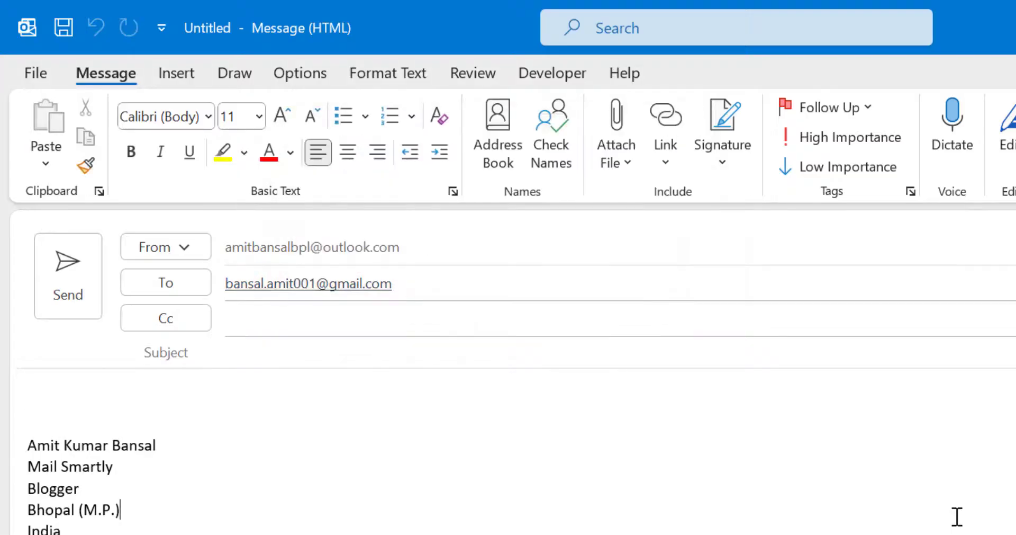
{"action": "left_click", "coordinate": [336, 315]}
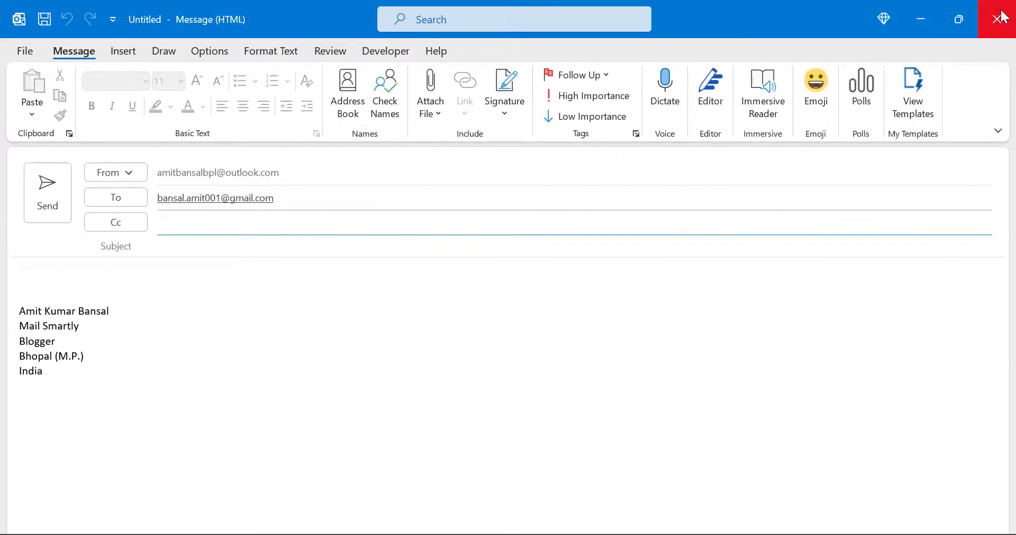
{"action": "left_click", "coordinate": [997, 19]}
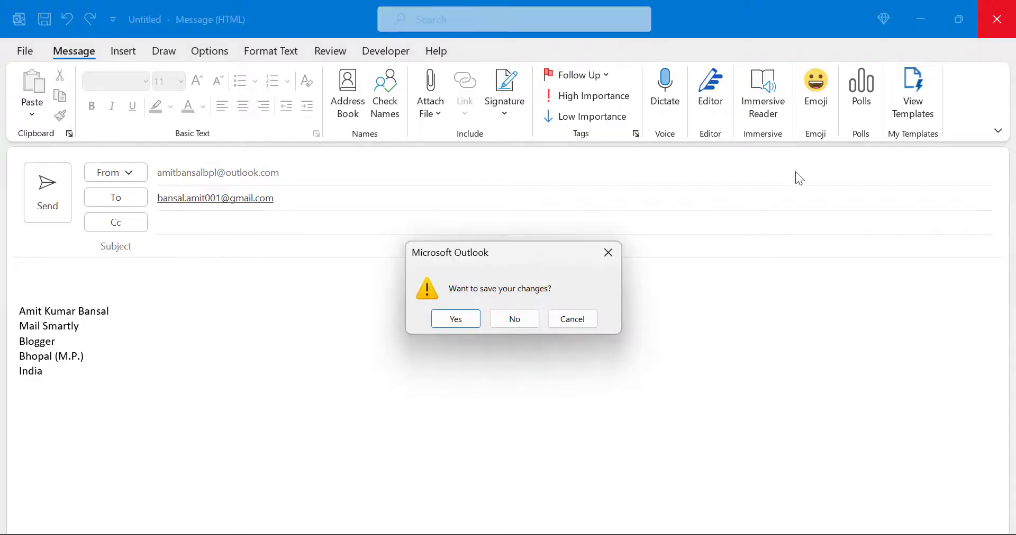
{"action": "left_click", "coordinate": [516, 319]}
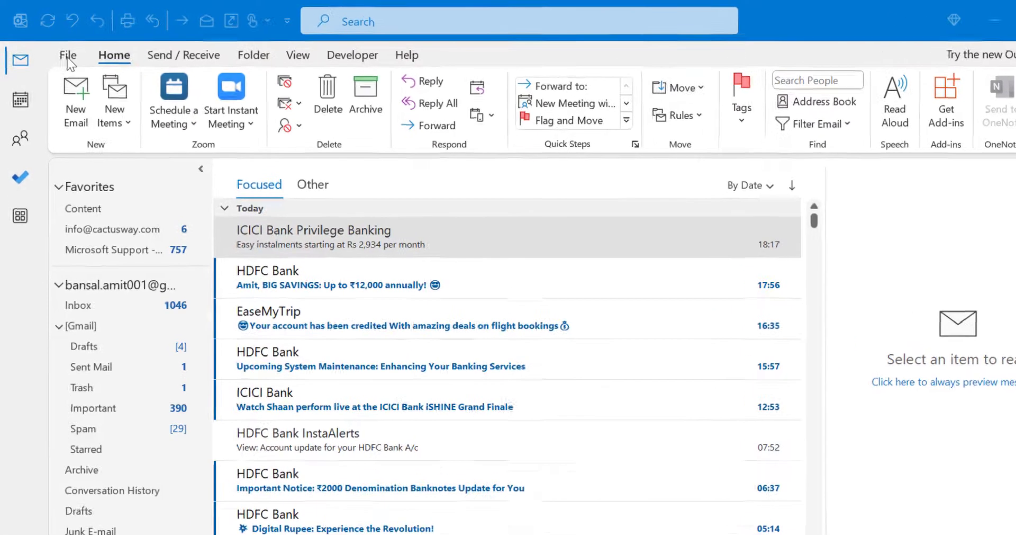
Step: Enable 'Use Auto-Complete List to suggest names' in Options > Mail and apply it
{"action": "left_click", "coordinate": [68, 55]}
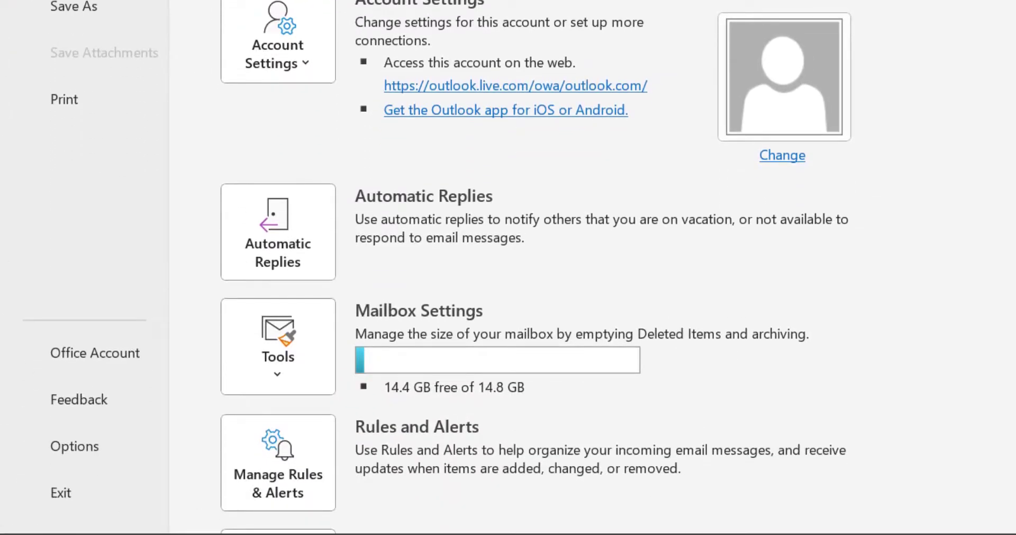
{"action": "left_click", "coordinate": [76, 446]}
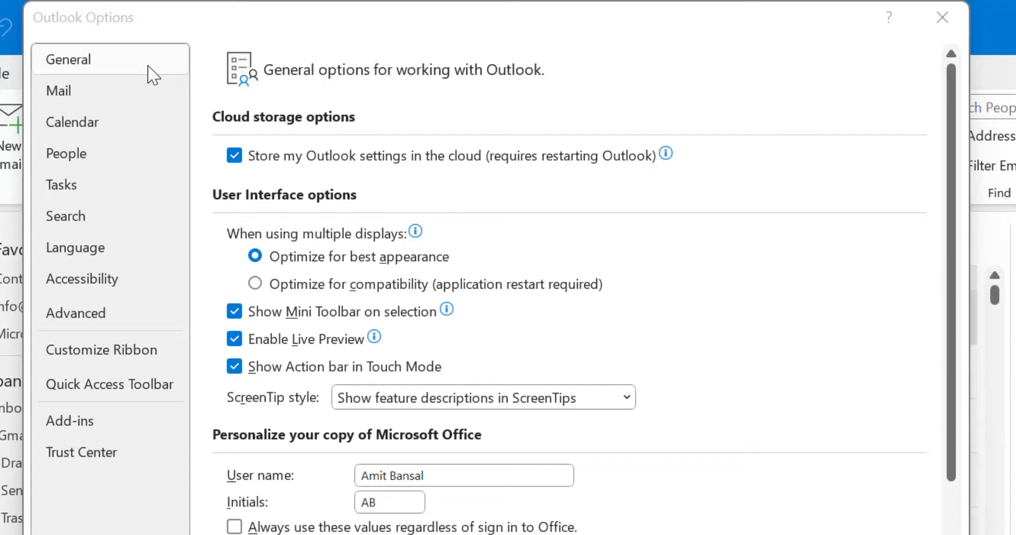
{"action": "left_click", "coordinate": [73, 94]}
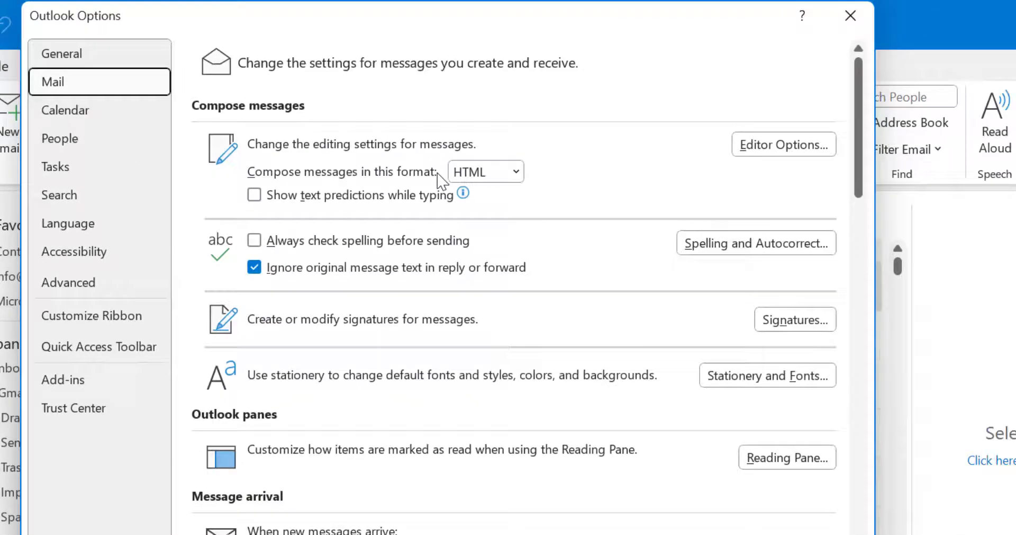
{"action": "scroll", "coordinate": [362, 214], "scroll_direction": "down", "scroll_amount": 1}
{"action": "scroll", "coordinate": [362, 209], "scroll_direction": "down", "scroll_amount": 1}
{"action": "scroll", "coordinate": [362, 209], "scroll_direction": "down", "scroll_amount": 2}
{"action": "scroll", "coordinate": [362, 209], "scroll_direction": "down", "scroll_amount": 2}
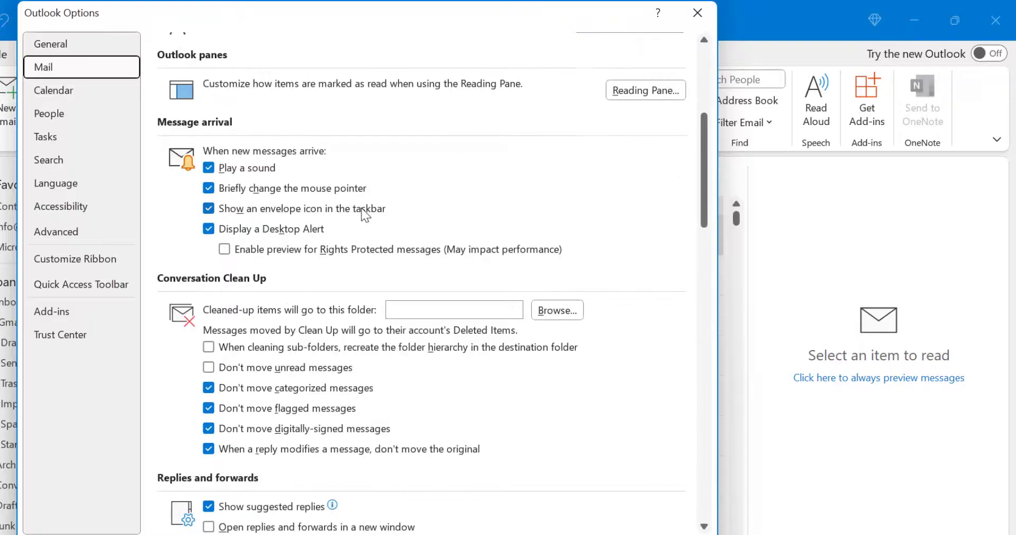
{"action": "scroll", "coordinate": [362, 209], "scroll_direction": "down", "scroll_amount": 1}
{"action": "scroll", "coordinate": [361, 212], "scroll_direction": "down", "scroll_amount": 2}
{"action": "scroll", "coordinate": [361, 212], "scroll_direction": "down", "scroll_amount": 1}
{"action": "scroll", "coordinate": [362, 212], "scroll_direction": "down", "scroll_amount": 2}
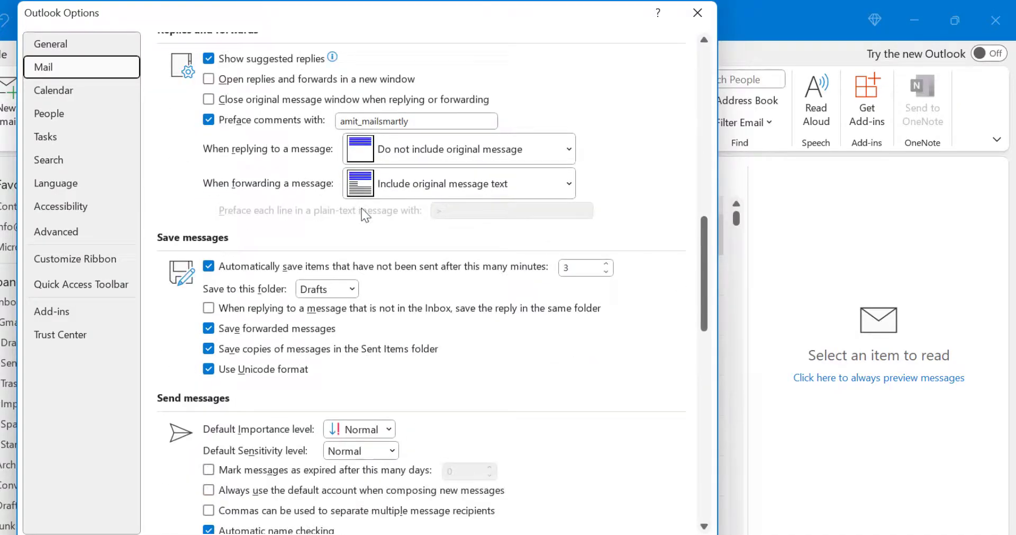
{"action": "scroll", "coordinate": [361, 212], "scroll_direction": "down", "scroll_amount": 1}
{"action": "scroll", "coordinate": [361, 208], "scroll_direction": "down", "scroll_amount": 1}
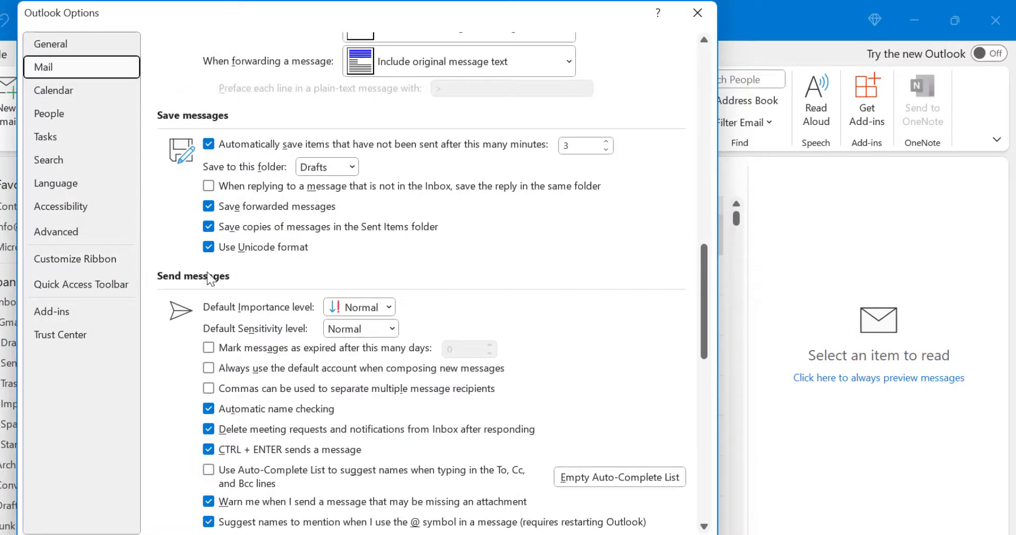
{"action": "scroll", "coordinate": [293, 287], "scroll_direction": "down", "scroll_amount": 1}
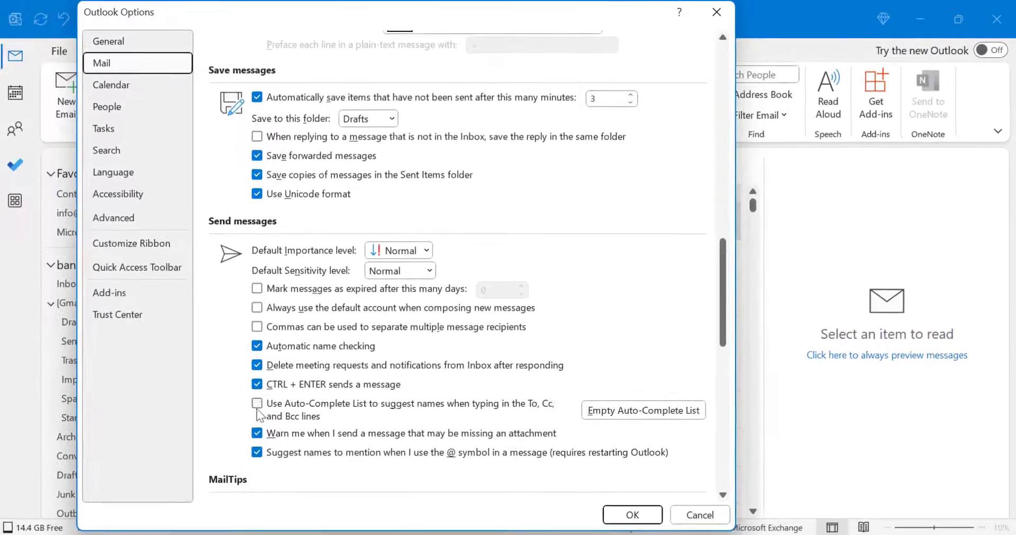
{"action": "key", "text": "Return"}
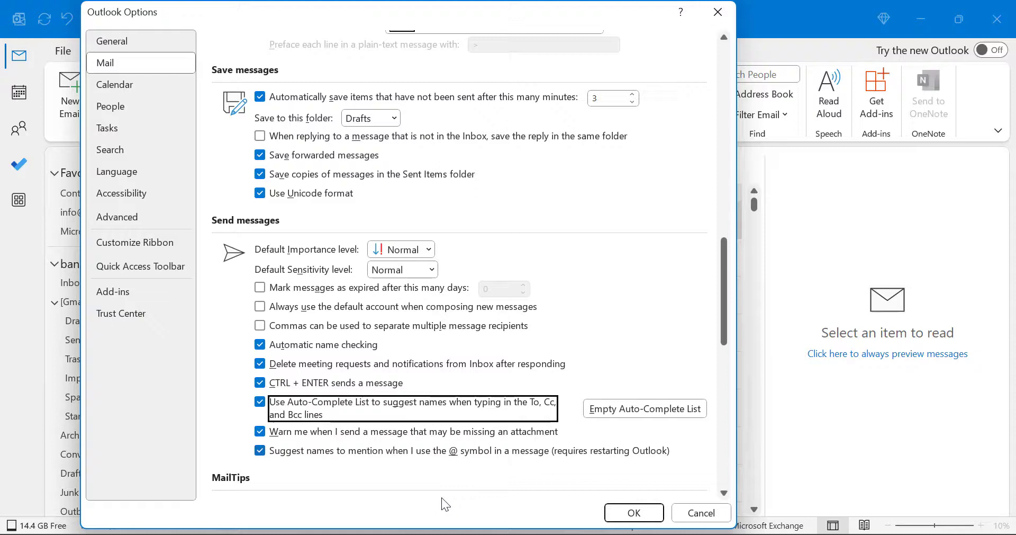
{"action": "left_click", "coordinate": [631, 512]}
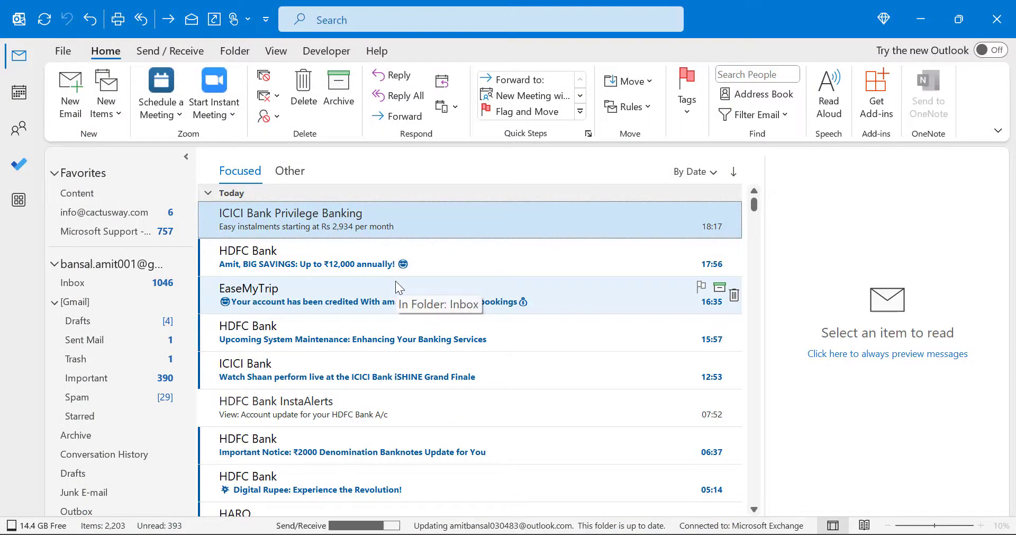
{"action": "left_click", "coordinate": [69, 98]}
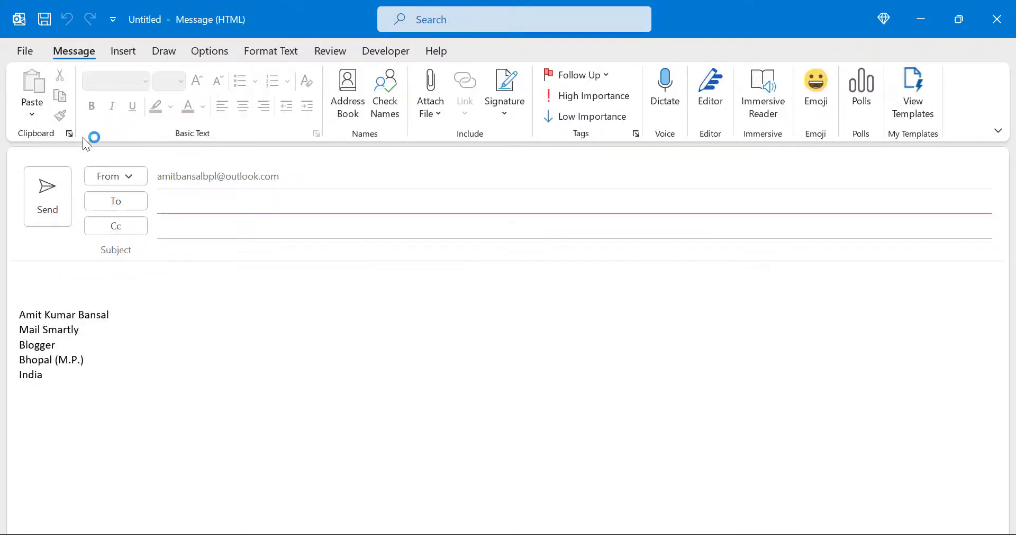
{"action": "left_click", "coordinate": [223, 200]}
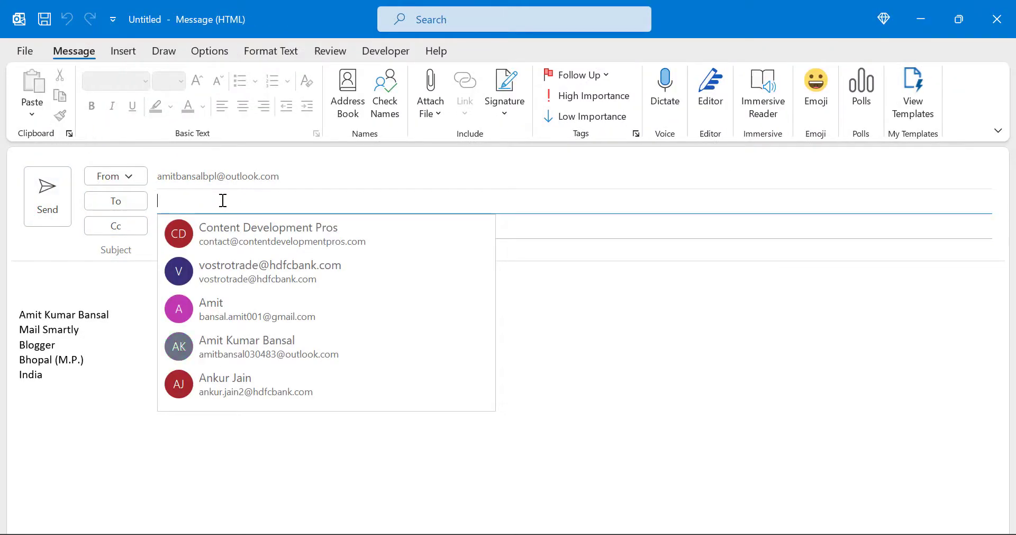
{"action": "type", "text": "amit"}
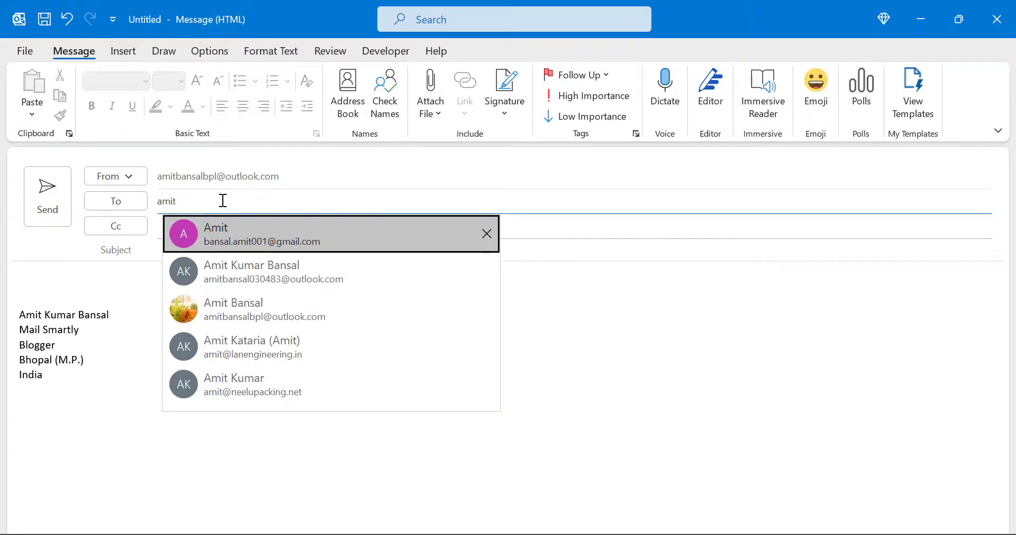
{"action": "key", "text": "Down"}
{"action": "key", "text": "Down"}
{"action": "key", "text": "Down"}
{"action": "key", "text": "Down"}
{"action": "key", "text": "Up"}
{"action": "key", "text": "Up"}
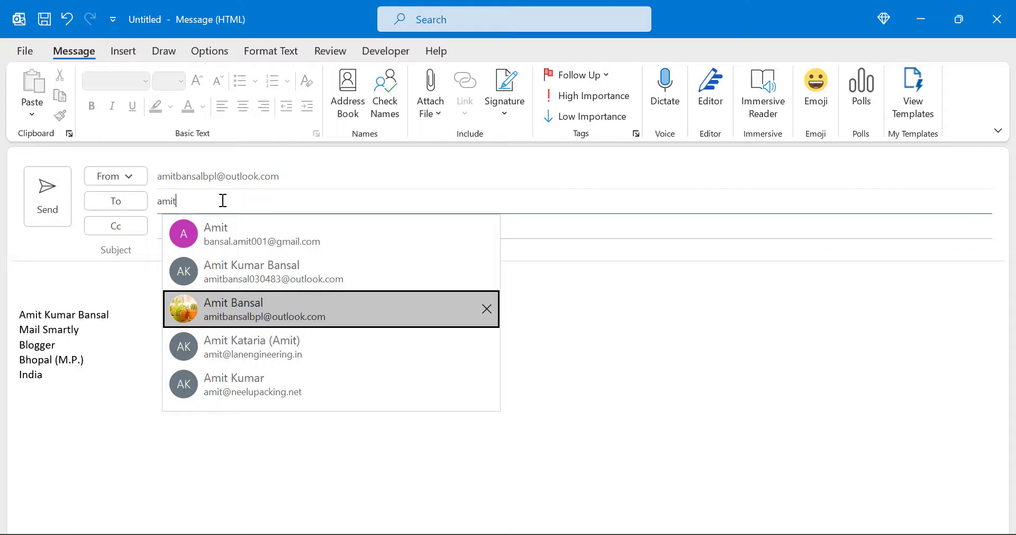
{"action": "key", "text": "Up"}
{"action": "key", "text": "Up"}
{"action": "key", "text": "Down"}
{"action": "key", "text": "Down"}
{"action": "key", "text": "Down"}
{"action": "key", "text": "Up"}
{"action": "key", "text": "Up"}
{"action": "key", "text": "Up"}
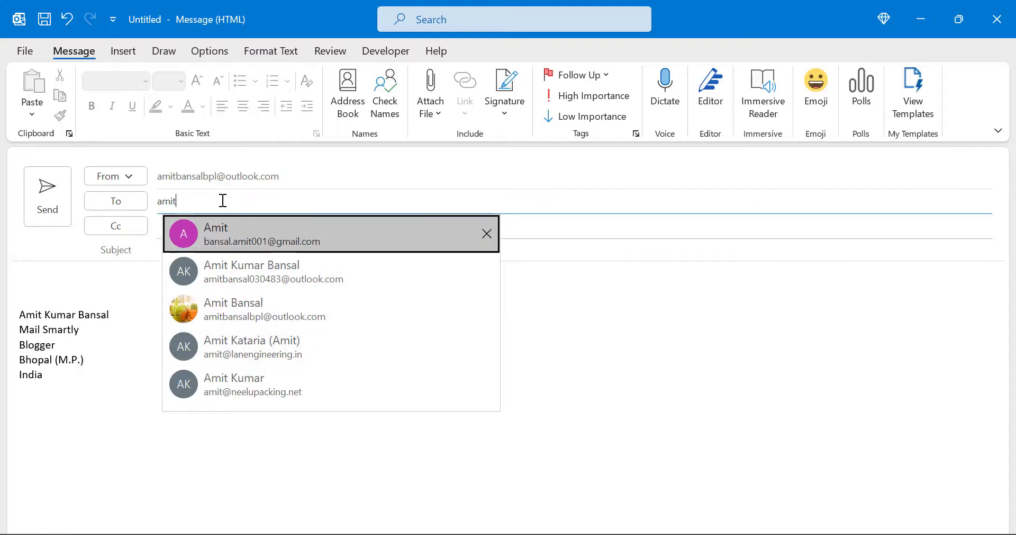
{"action": "key", "text": "Down"}
{"action": "key", "text": "Down"}
{"action": "key", "text": "Down"}
{"action": "key", "text": "Down"}
{"action": "key", "text": "Up"}
{"action": "key", "text": "Up"}
{"action": "key", "text": "Up"}
{"action": "key", "text": "Up"}
{"action": "key", "text": "Return"}
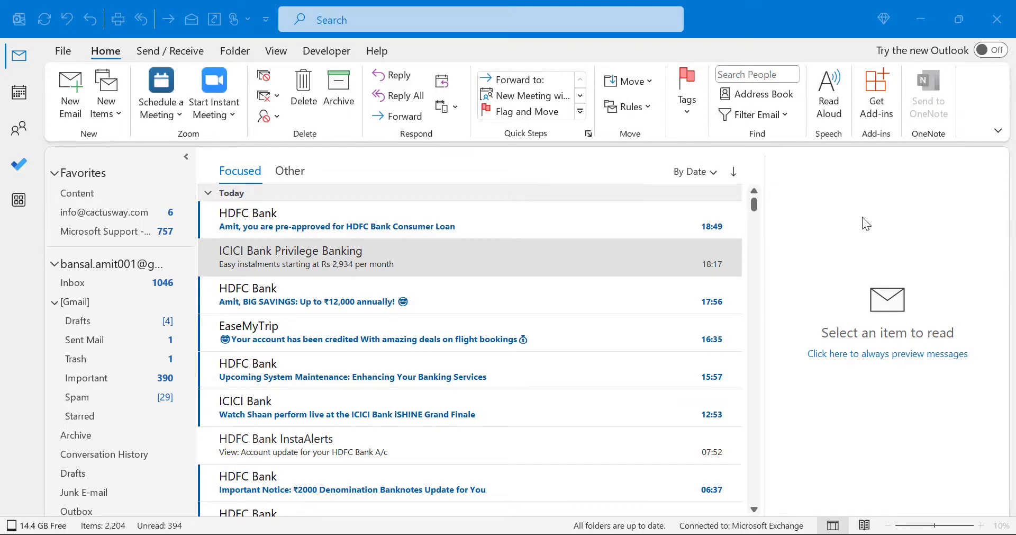
Step: Close Outlook and open %localappdata%\microsoft\outlook through Windows Search
{"action": "left_click", "coordinate": [1001, 24]}
{"action": "key", "text": "super+s"}
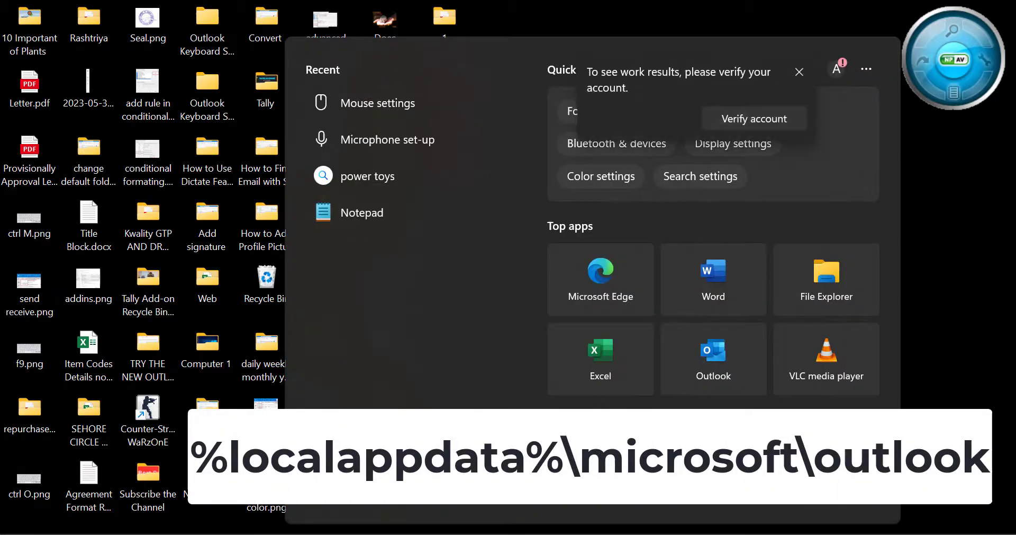
{"action": "type", "text": "%localappdata%\\microsoft\\outlook"}
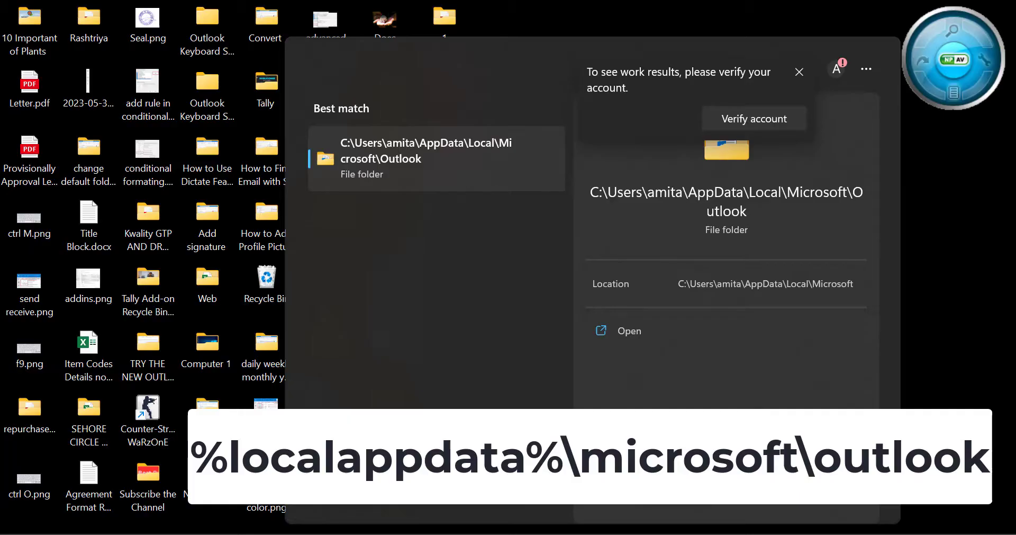
{"action": "key", "text": "Return"}
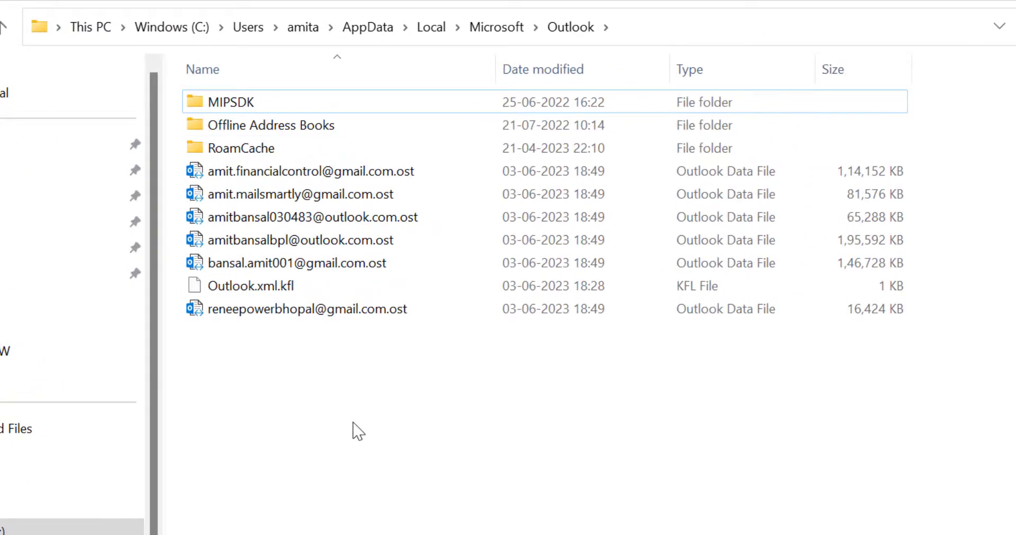
Step: Rename the RoamCache folder to RoamCache_OLD in the Outlook data folder
{"action": "left_click", "coordinate": [269, 155]}
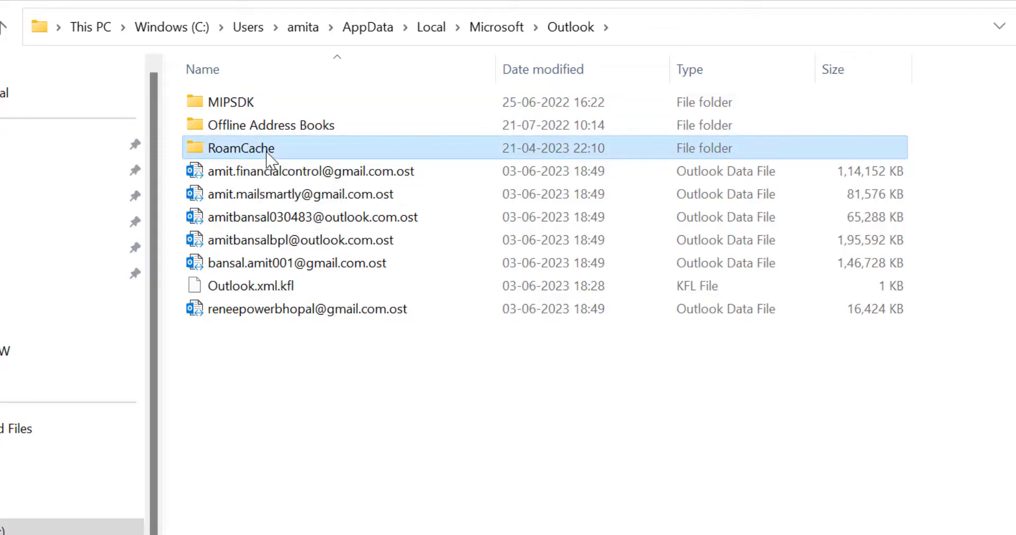
{"action": "right_click", "coordinate": [269, 155]}
{"action": "left_click", "coordinate": [350, 532]}
{"action": "left_click", "coordinate": [374, 451]}
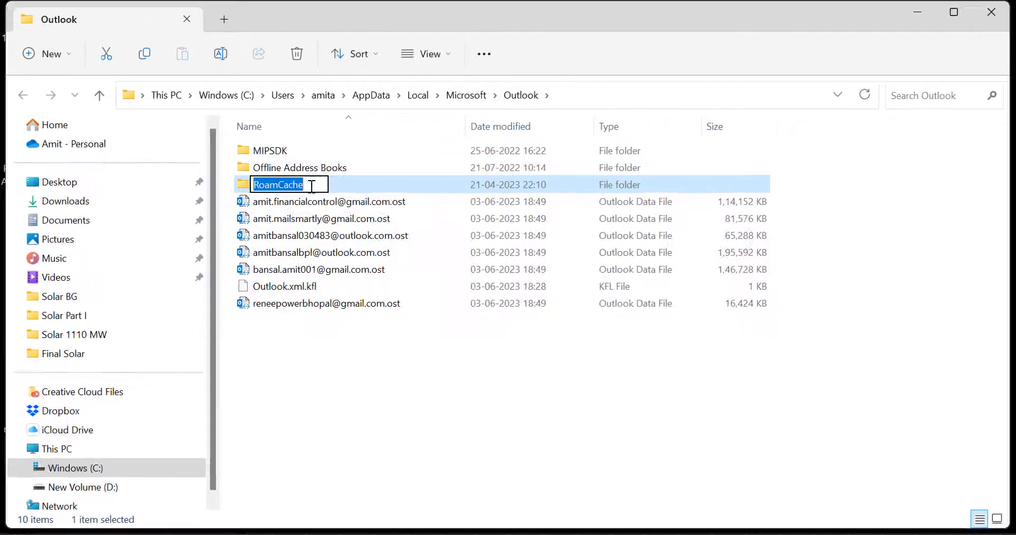
{"action": "left_click", "coordinate": [308, 176]}
{"action": "type", "text": "_"}
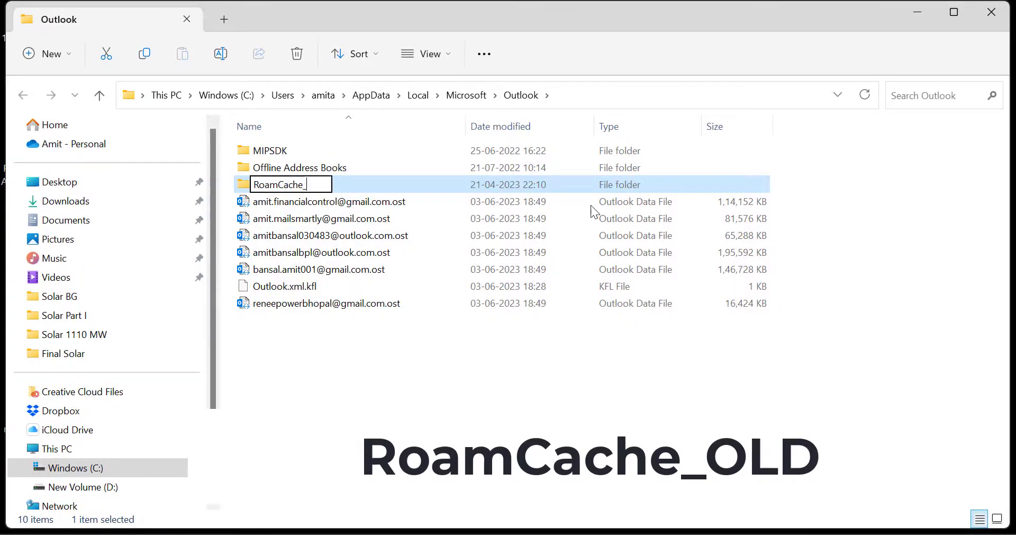
{"action": "type", "text": "OLD"}
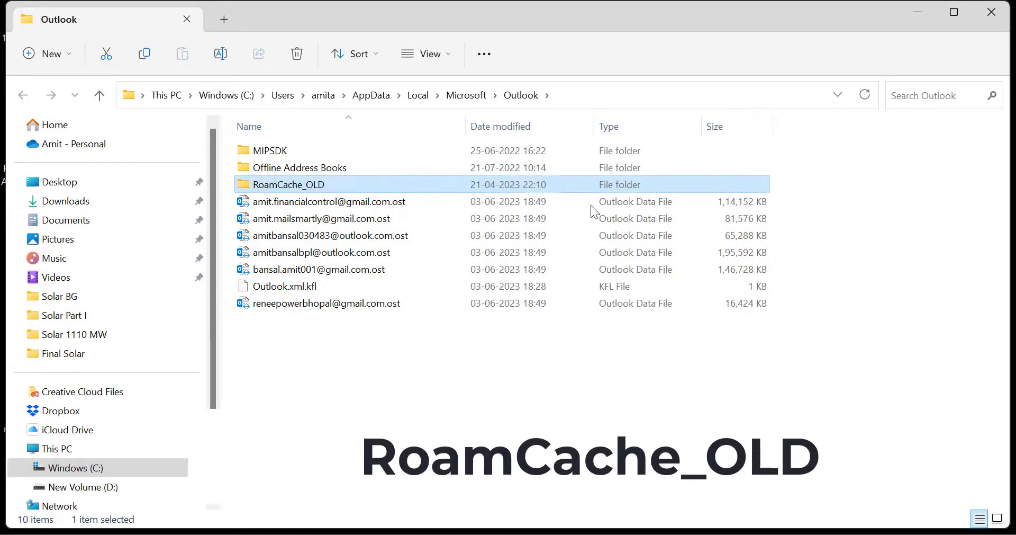
{"action": "key", "text": "Return"}
{"action": "left_click", "coordinate": [535, 385]}
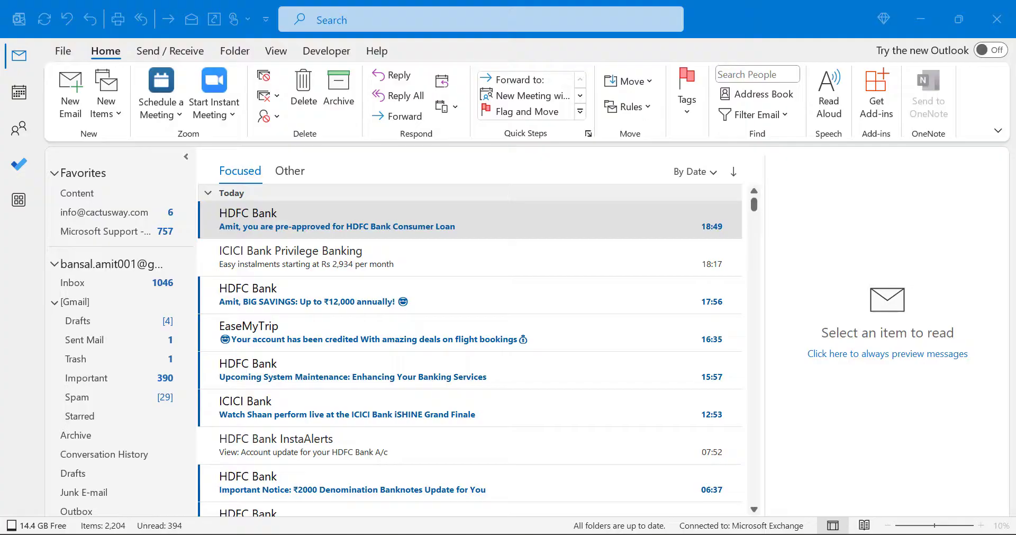
Step: Start Outlook in safe mode by running 'outlook.exe /safe' from the Run dialog
{"action": "key", "text": "super"}
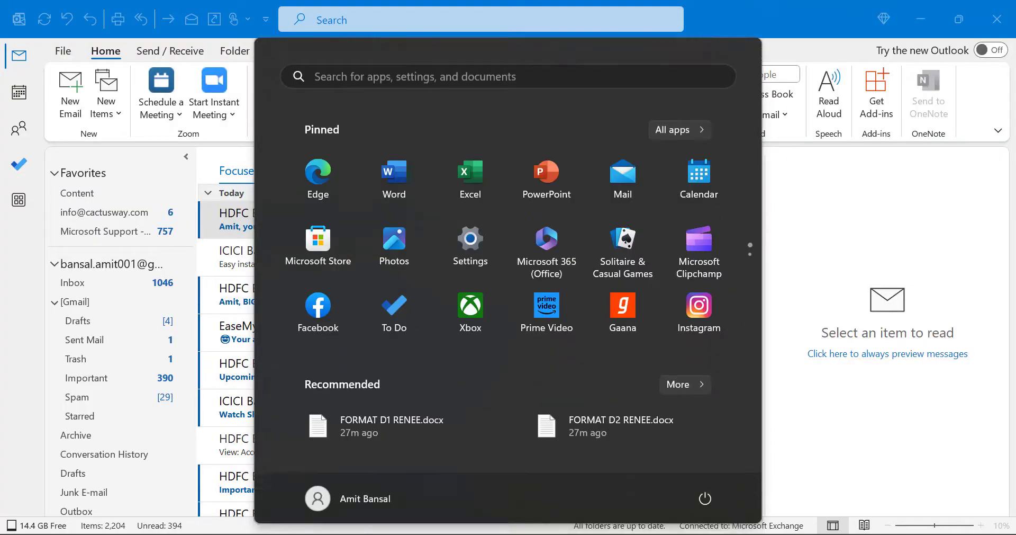
{"action": "left_click", "coordinate": [444, 69]}
{"action": "type", "text": "run"}
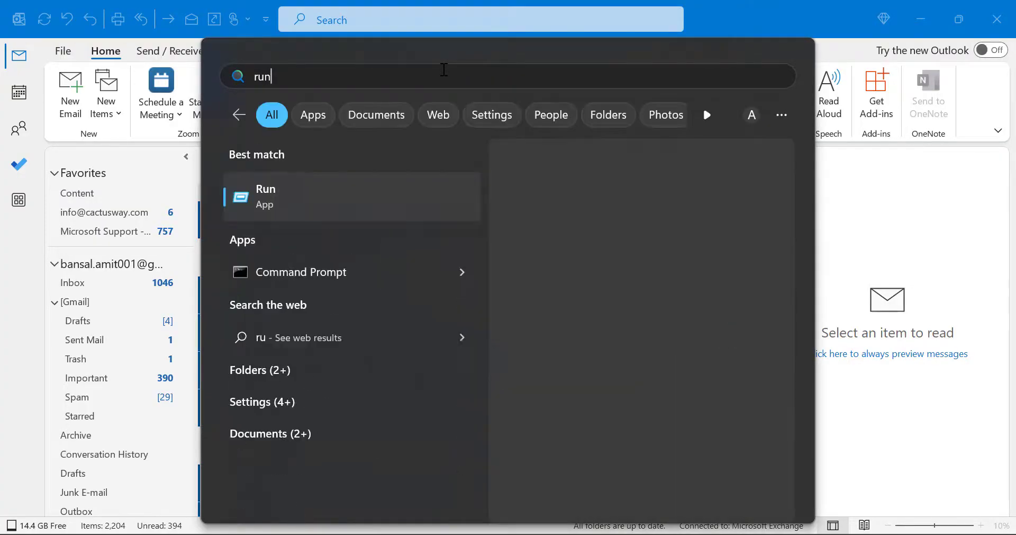
{"action": "key", "text": "Return"}
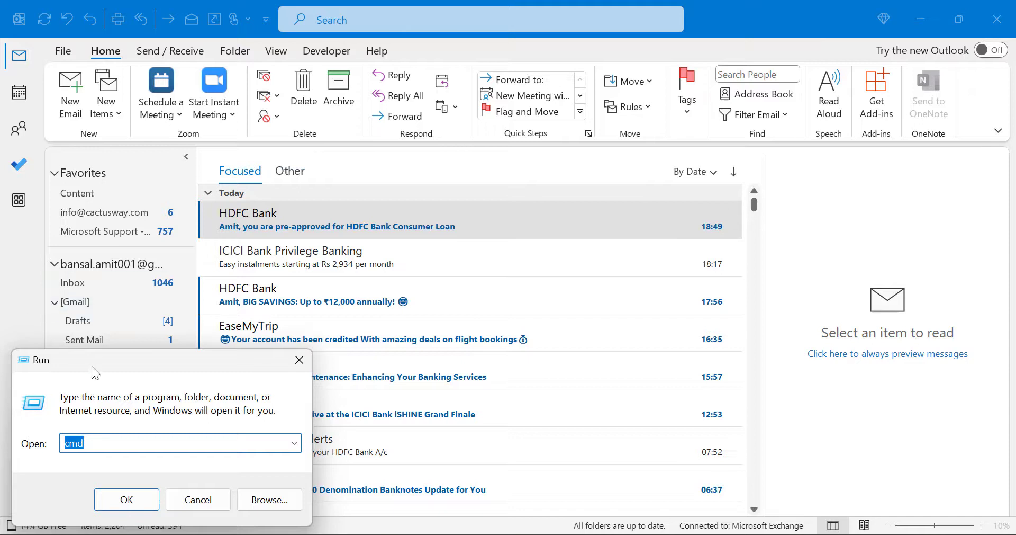
{"action": "left_click_drag", "start_coordinate": [91, 366], "coordinate": [92, 344]}
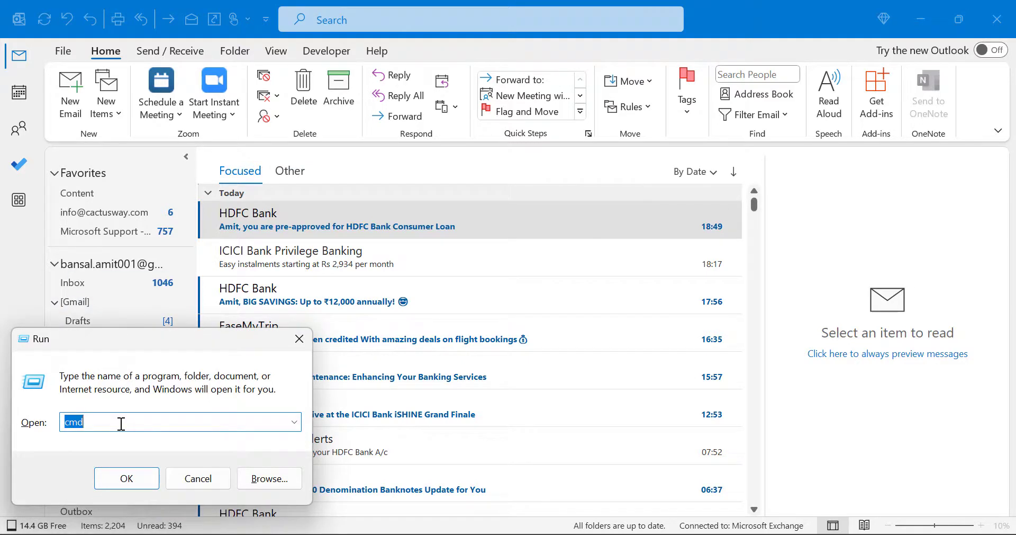
{"action": "type", "text": "outlook.exe /safe"}
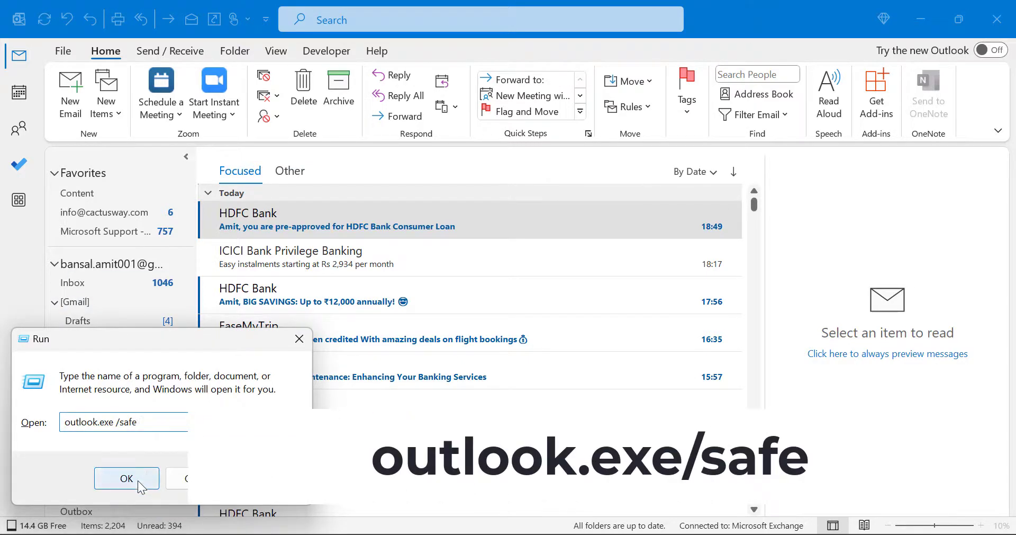
{"action": "left_click", "coordinate": [138, 480]}
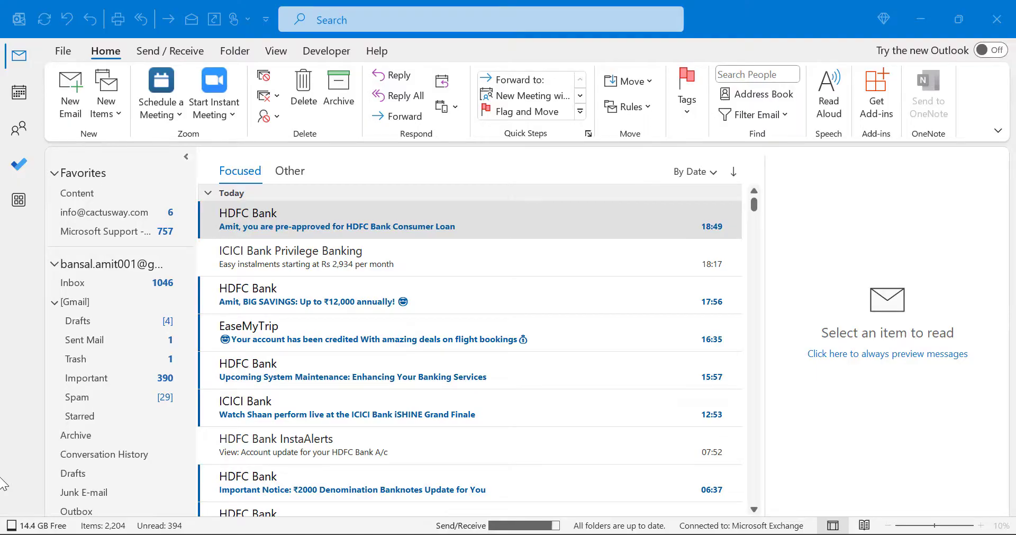
{"action": "left_click", "coordinate": [23, 463]}
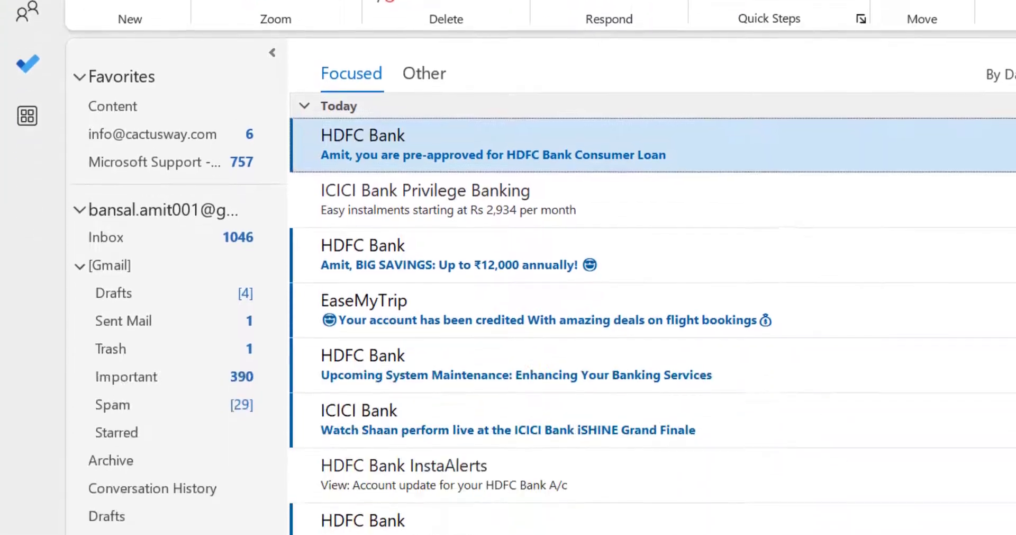
{"action": "left_click", "coordinate": [92, 71]}
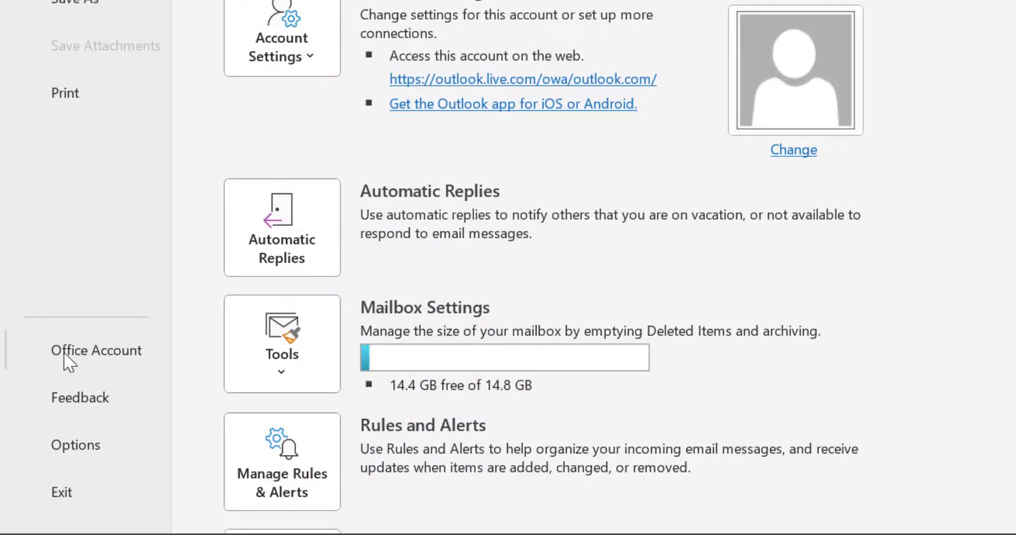
{"action": "left_click", "coordinate": [101, 455]}
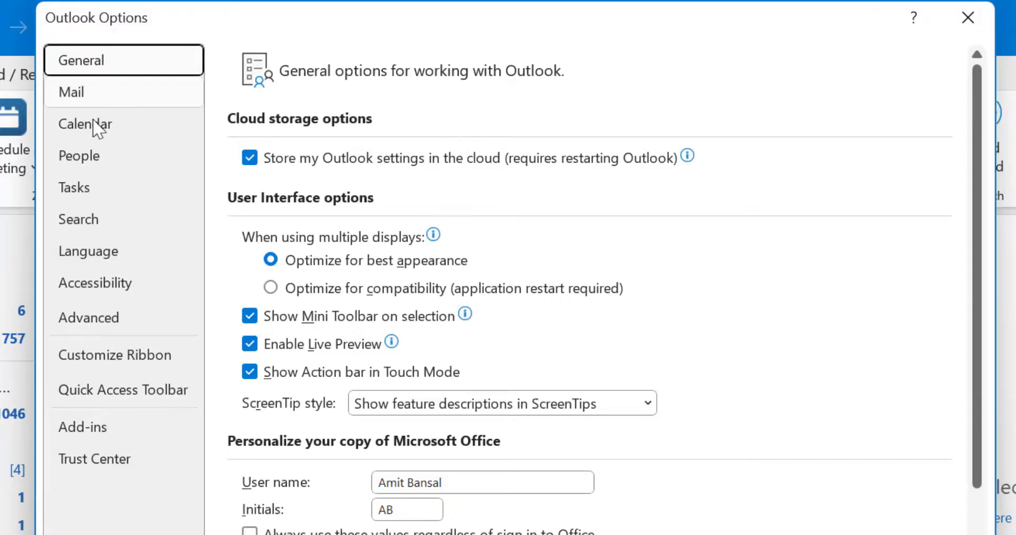
{"action": "left_click", "coordinate": [83, 432]}
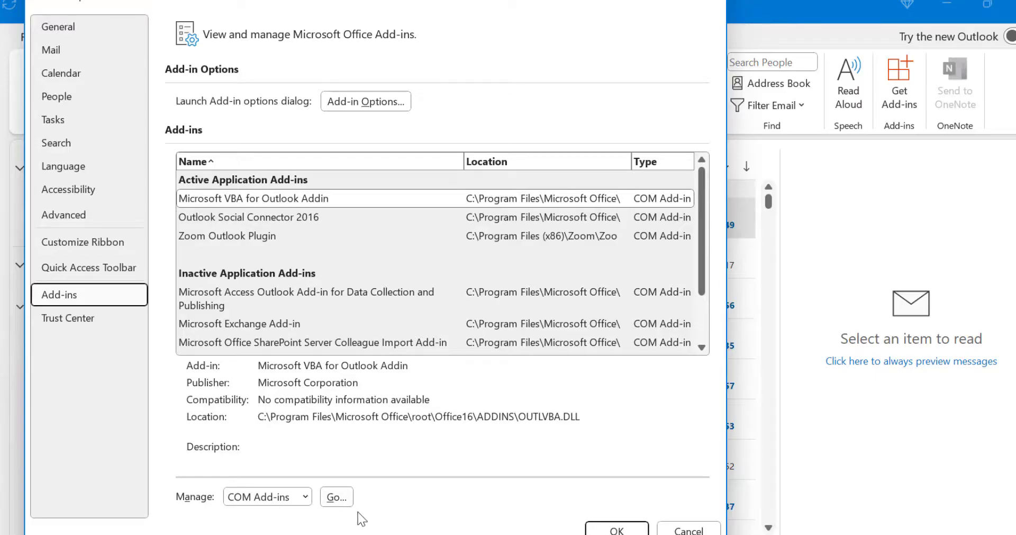
{"action": "left_click", "coordinate": [337, 497]}
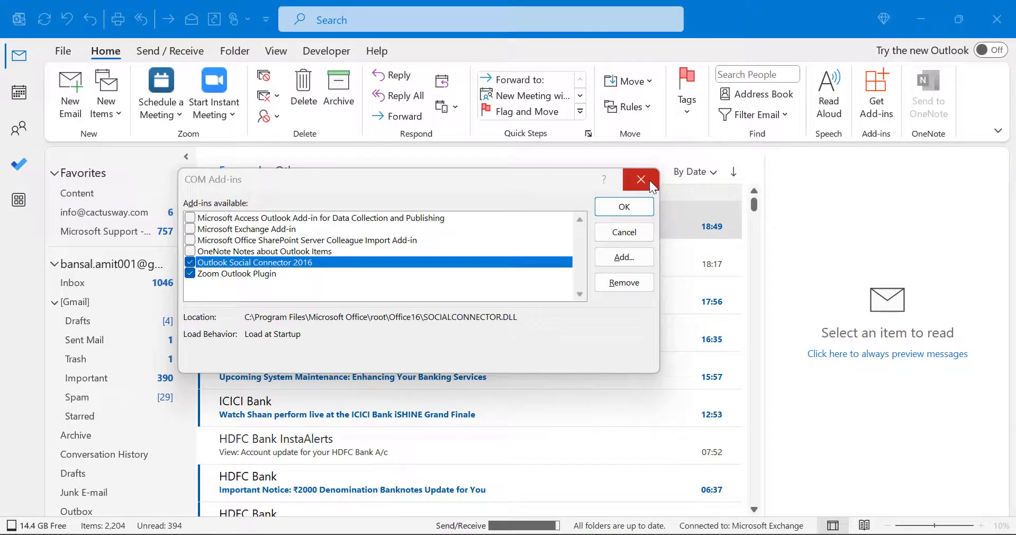
{"action": "left_click", "coordinate": [641, 180]}
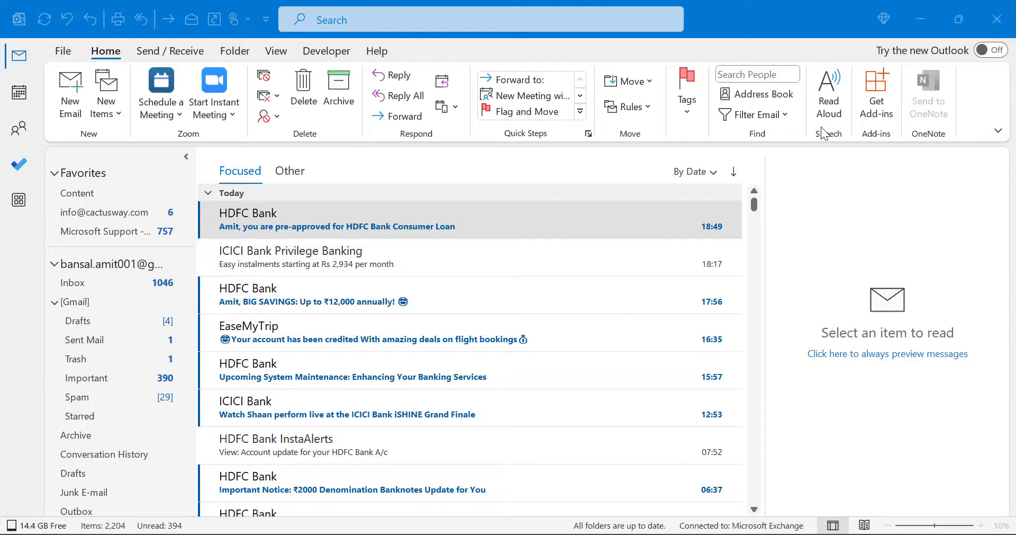
{"action": "left_click", "coordinate": [63, 51]}
{"action": "left_click", "coordinate": [20, 53]}
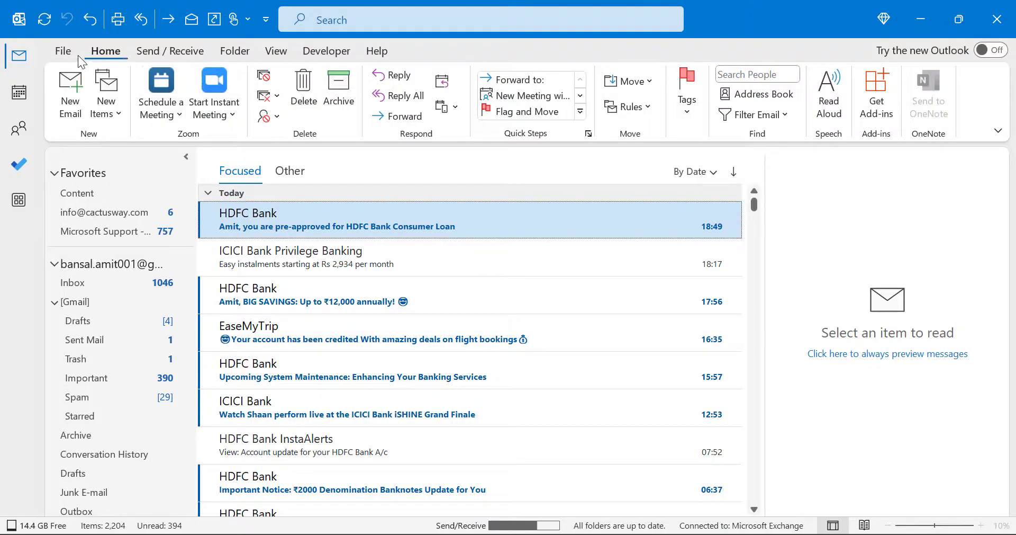
{"action": "left_click", "coordinate": [64, 52]}
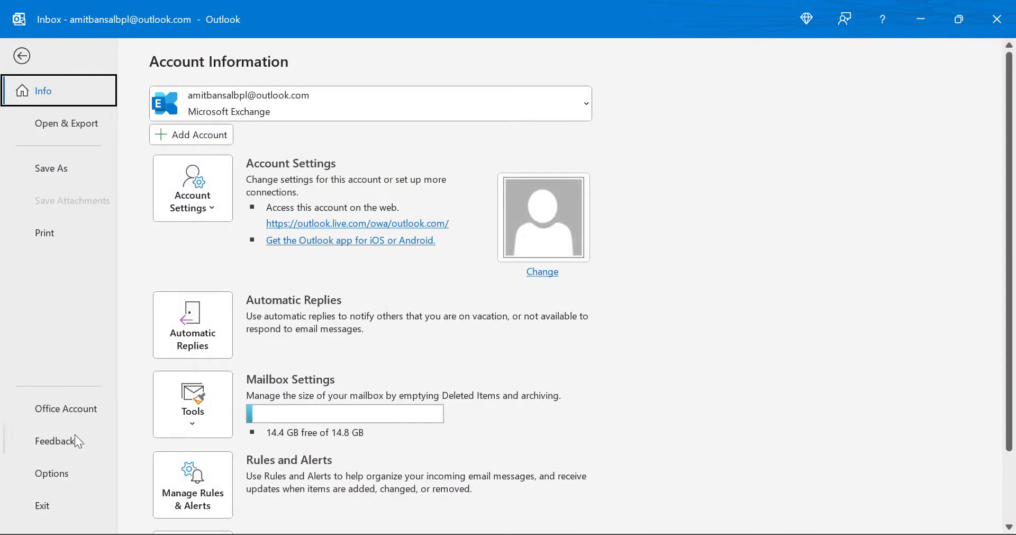
{"action": "left_click", "coordinate": [76, 416]}
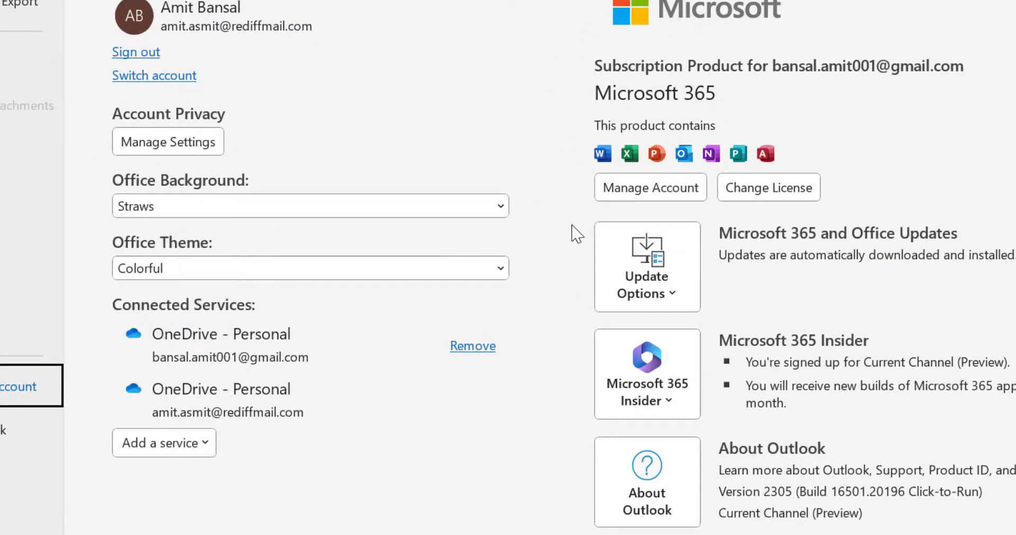
{"action": "left_click", "coordinate": [675, 298]}
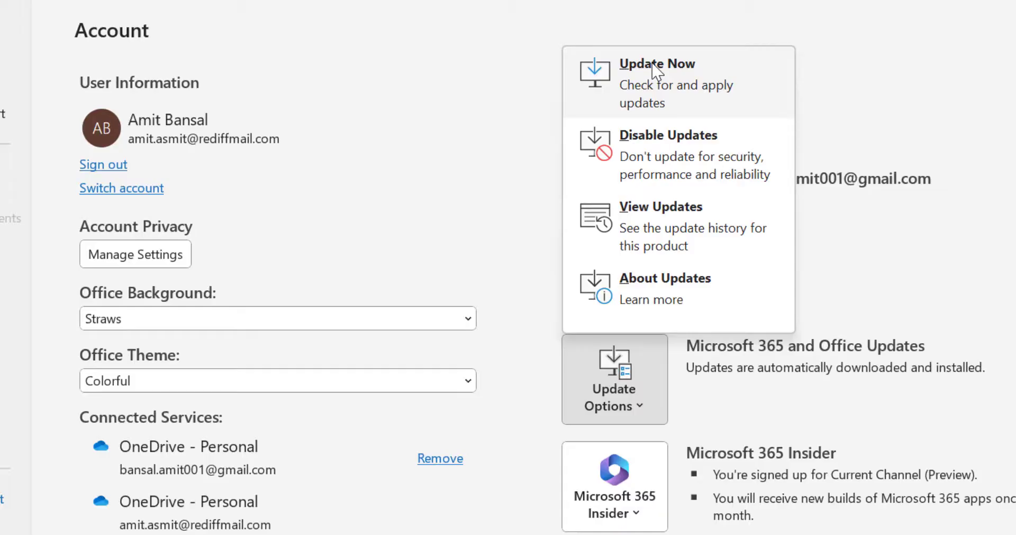
{"action": "left_click", "coordinate": [656, 69]}
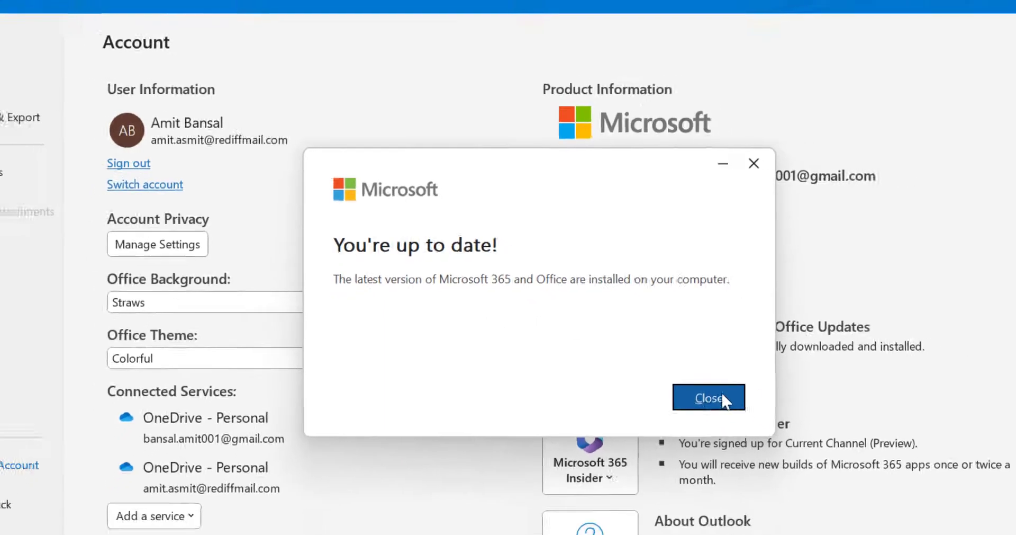
{"action": "left_click", "coordinate": [746, 424]}
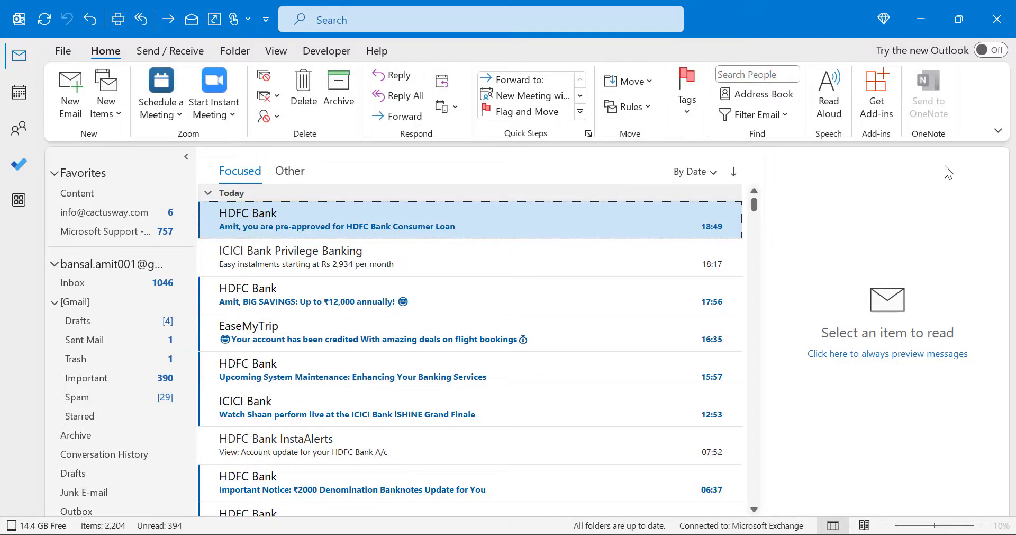